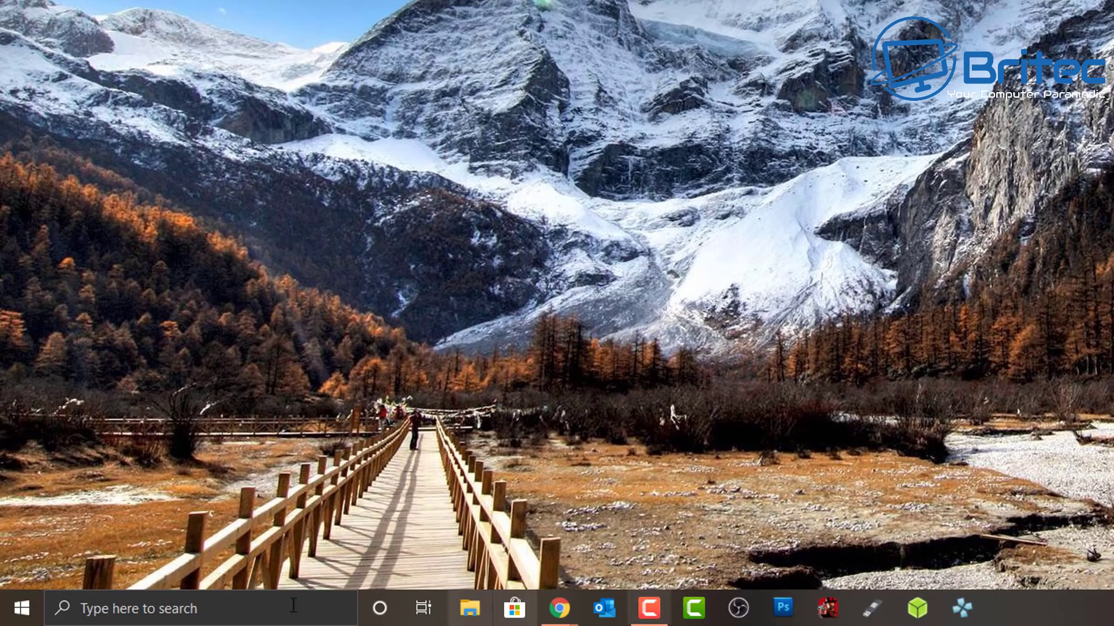
Open Network Connections from Settings' Network & Internet page via Change adapter options.
click(22, 609)
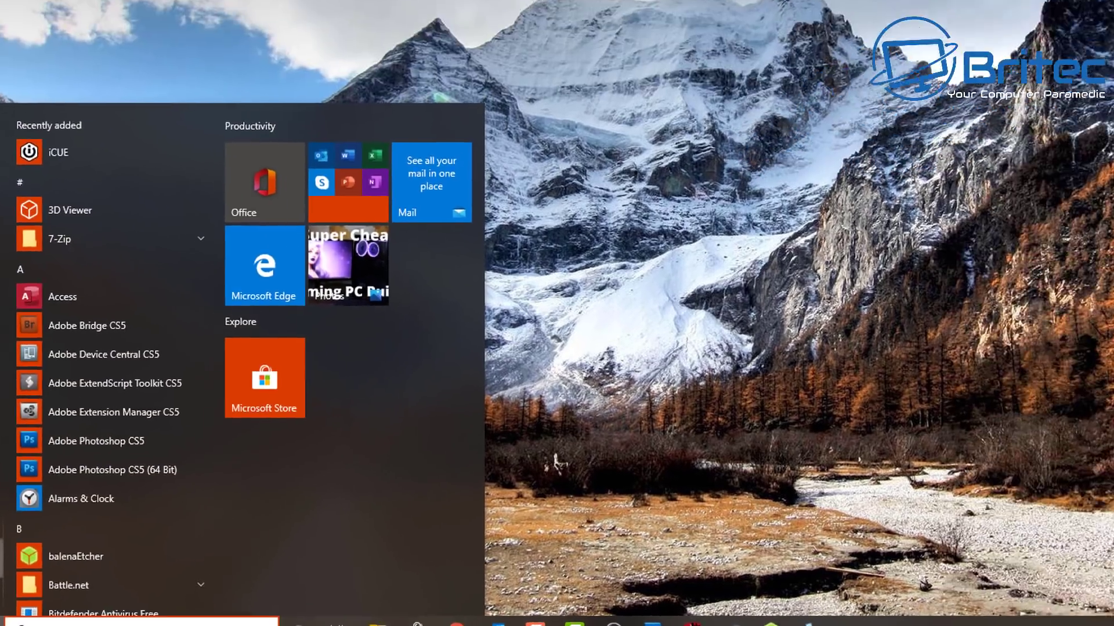
click(23, 524)
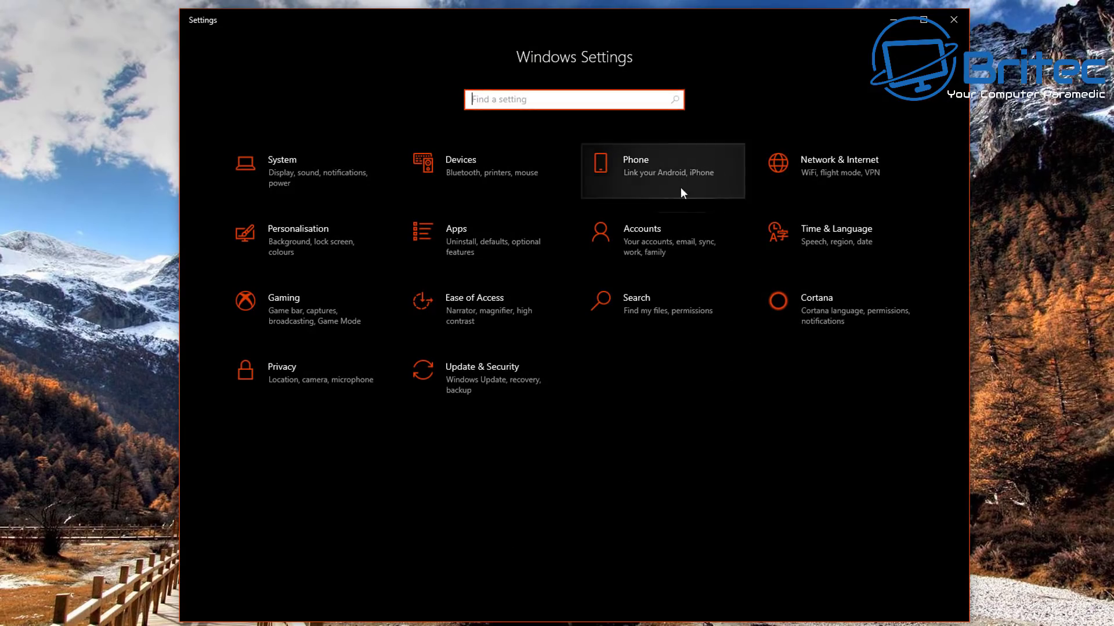
click(846, 170)
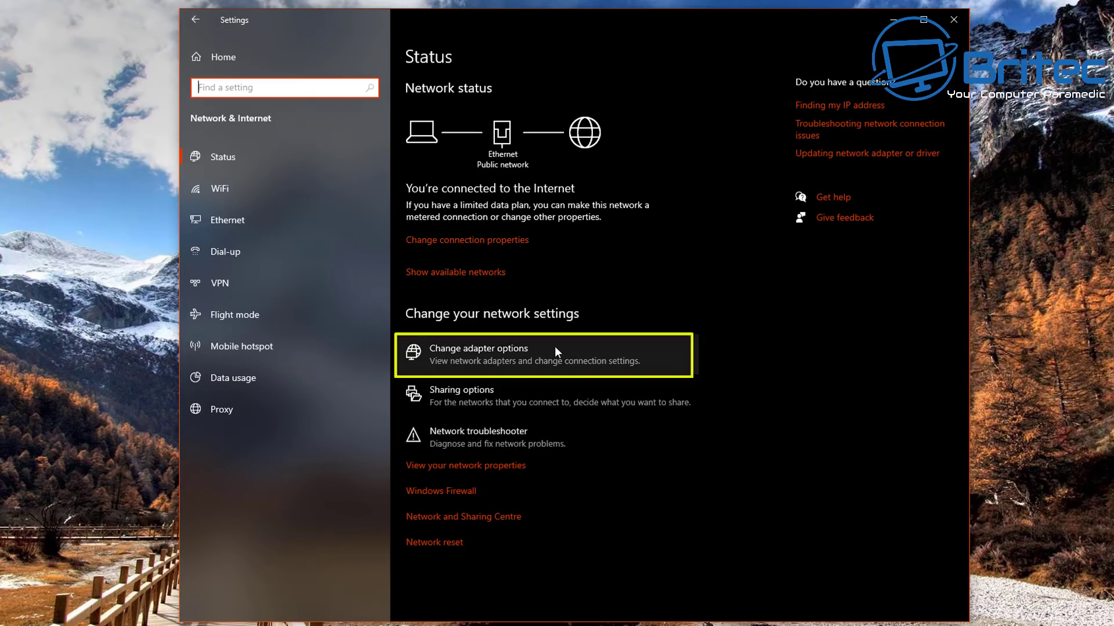
click(484, 349)
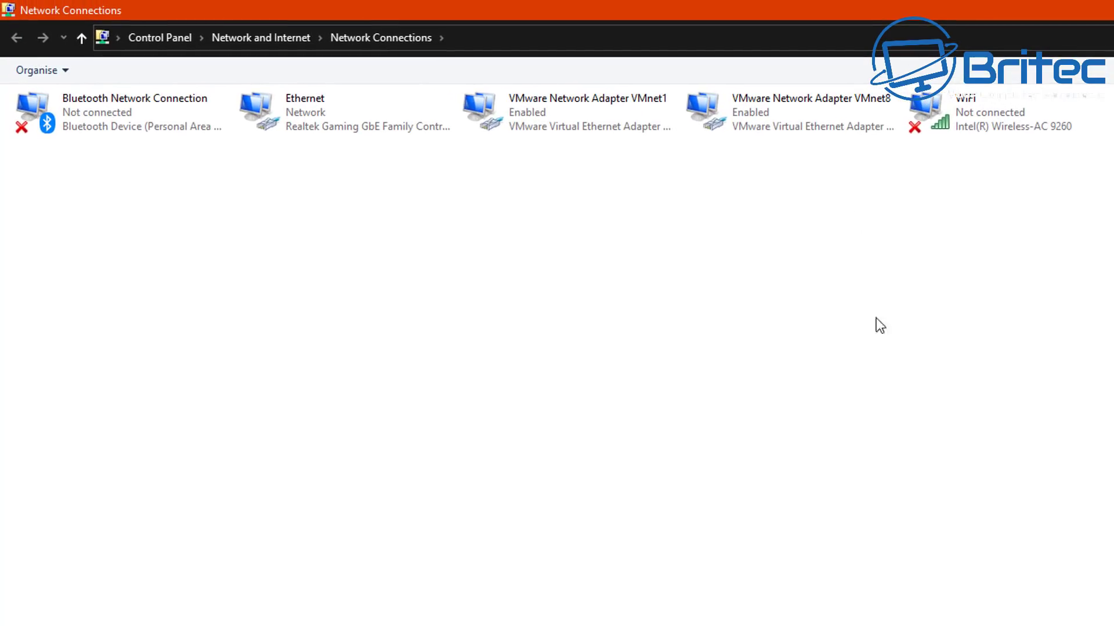
Open the Ethernet adapter's properties and select Internet Protocol Version 4 (TCP/IPv4).
double_click(312, 120)
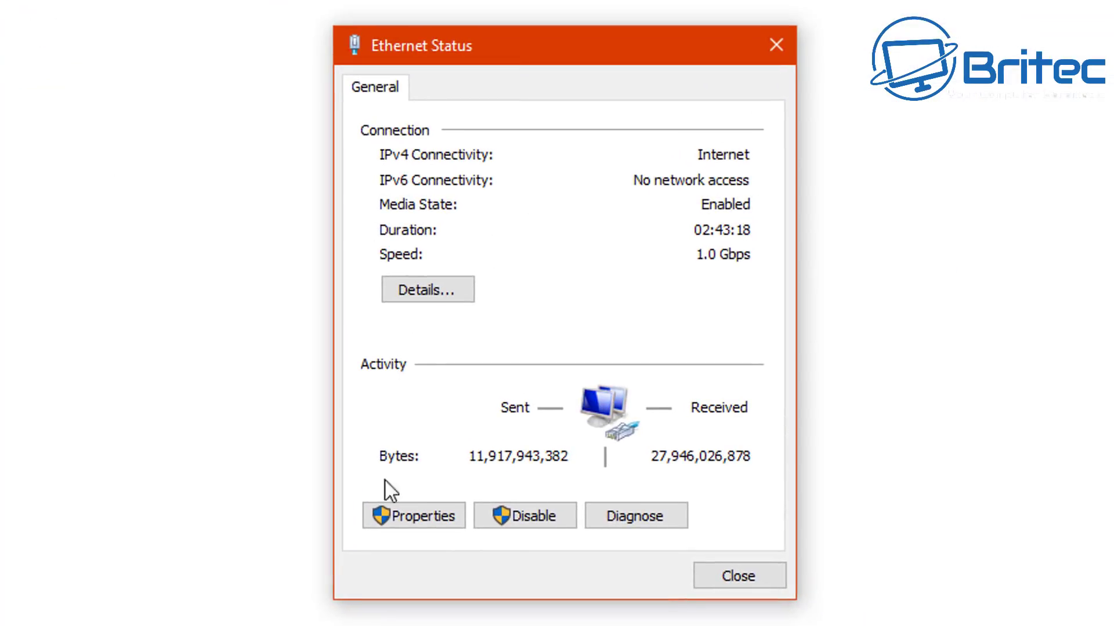
click(404, 519)
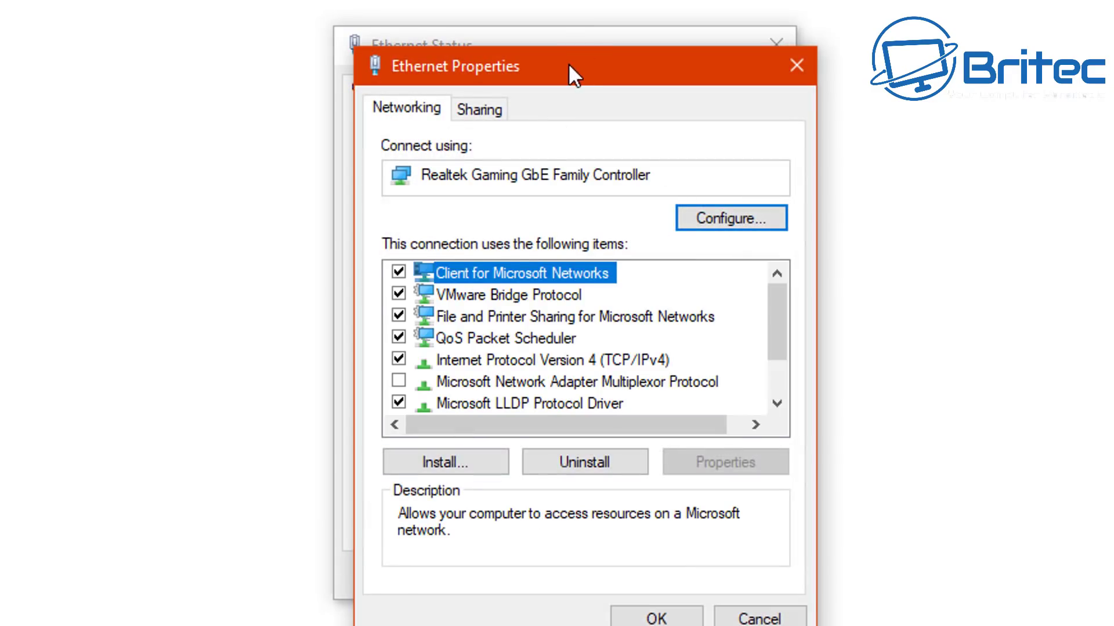
drag(569, 64, 546, 45)
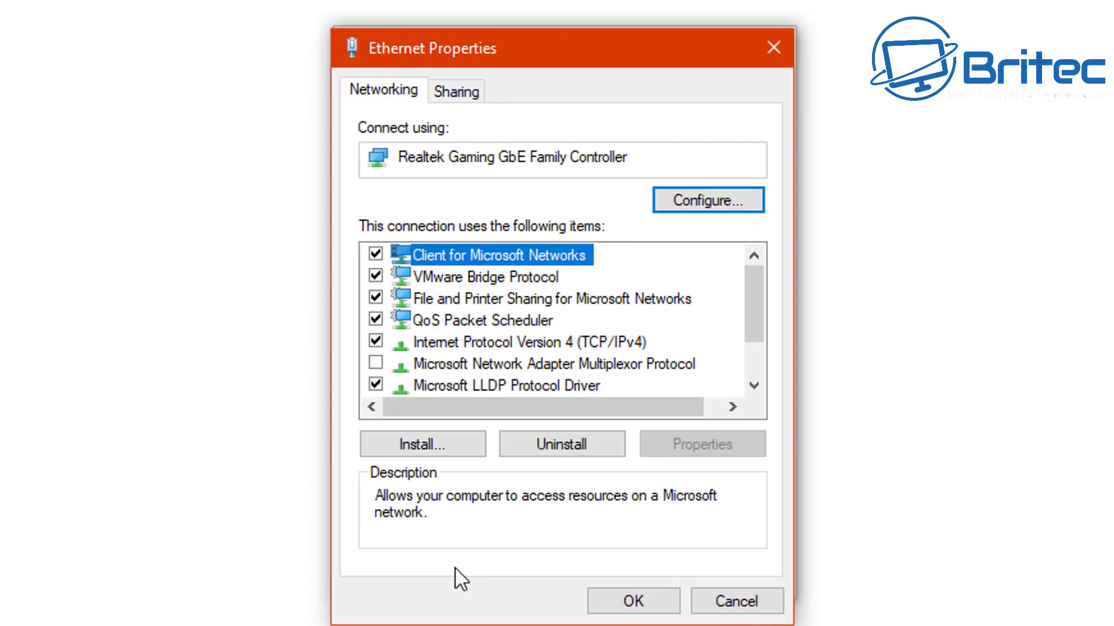
click(454, 343)
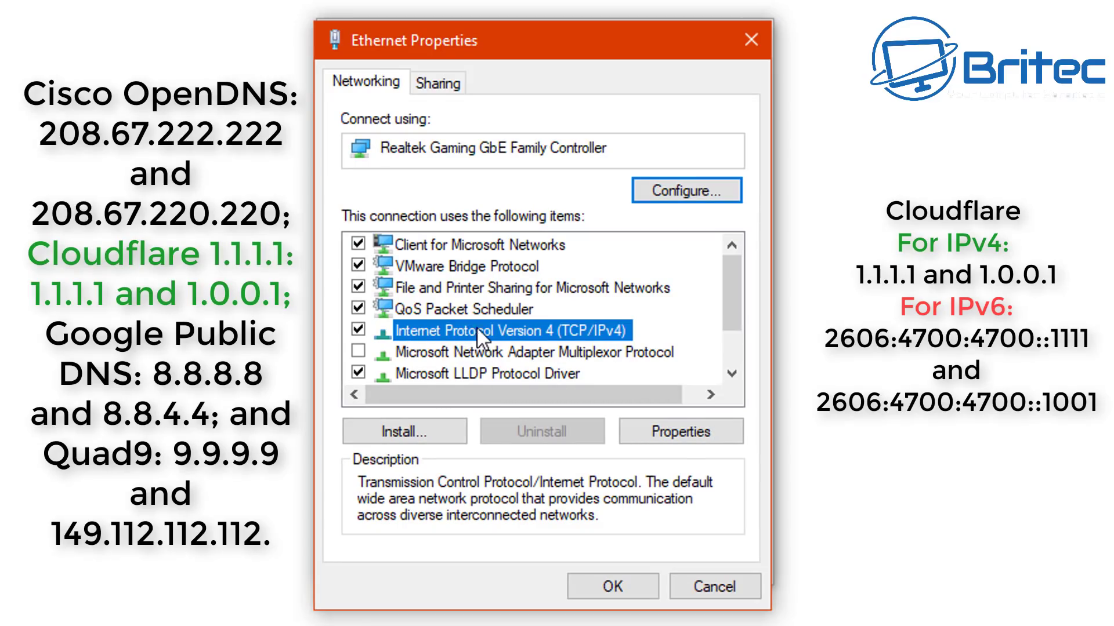
Open Ethernet's IPv4 properties and switch to manual DNS servers for 1.1.1.1 and 1.0.0.1.
click(672, 433)
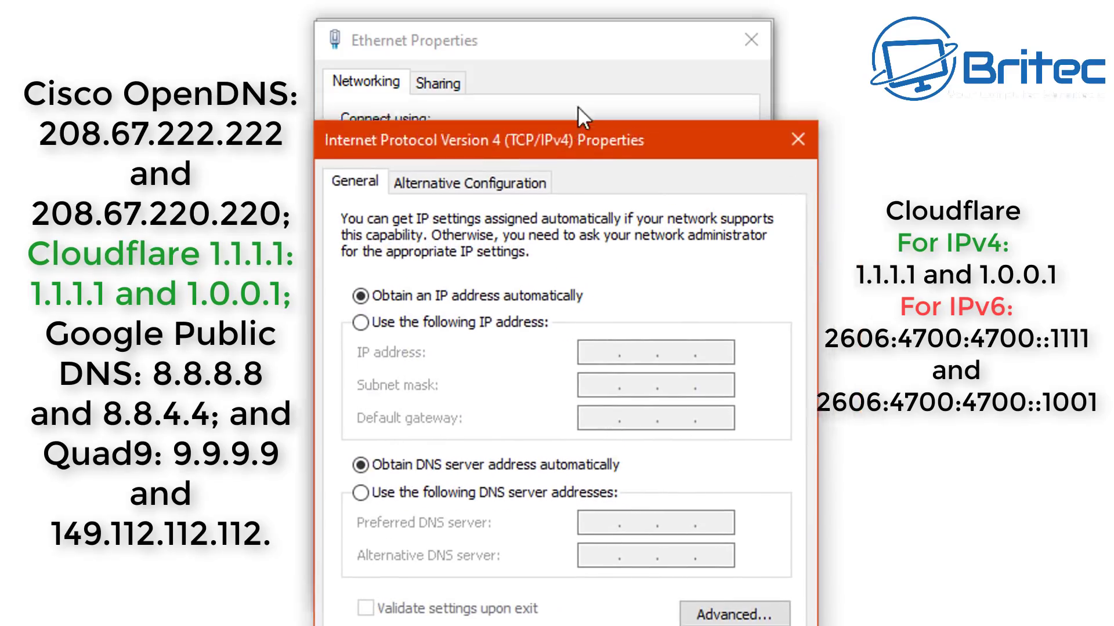
drag(598, 136, 576, 40)
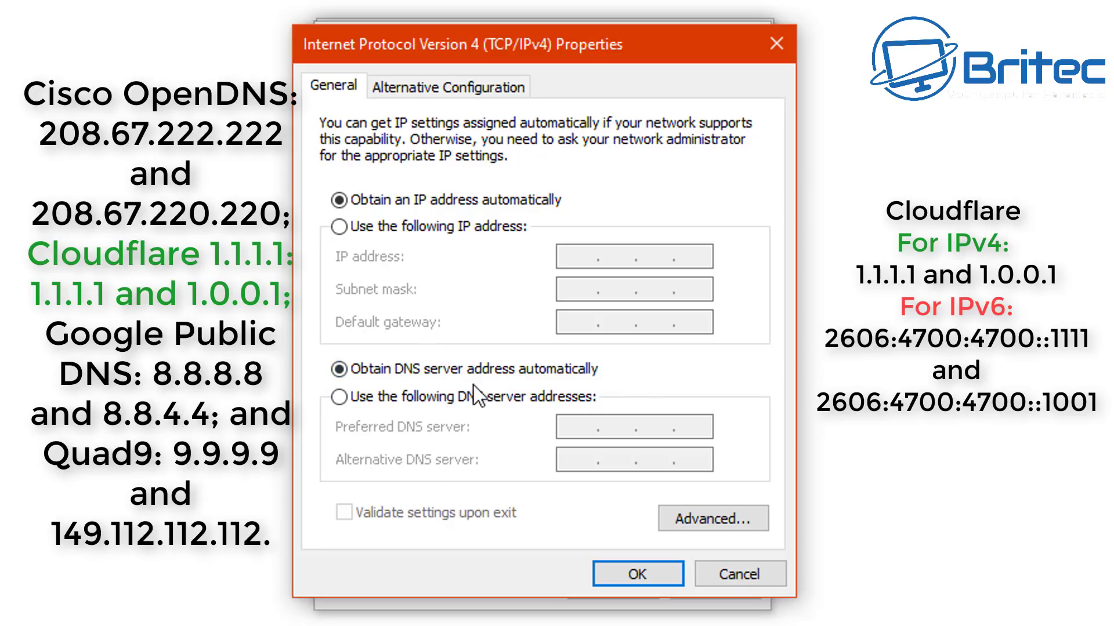
click(342, 399)
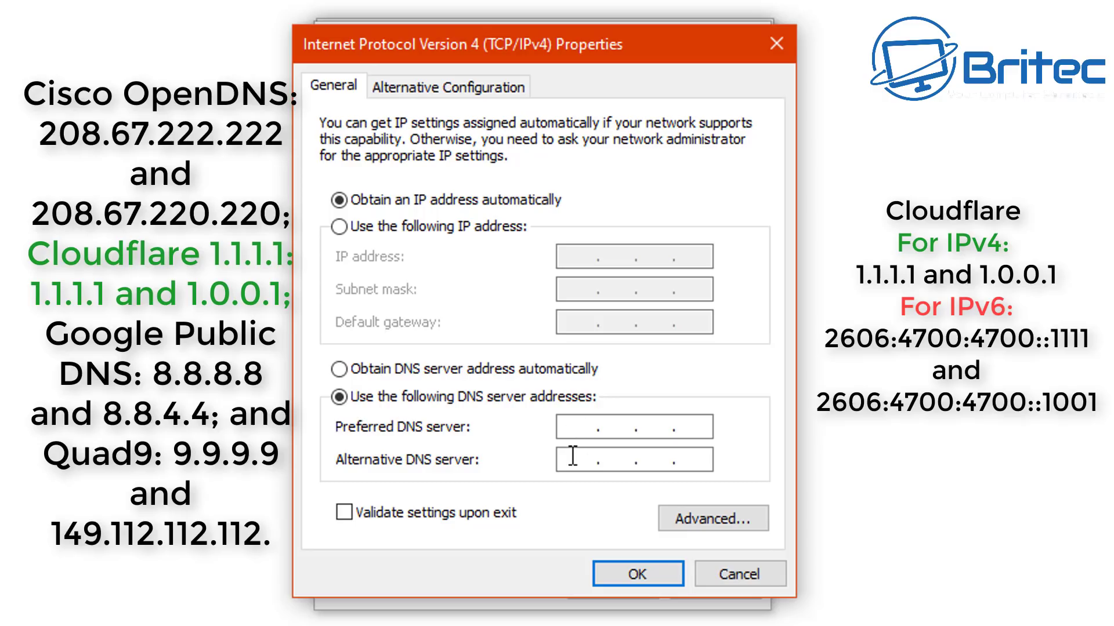
text(1.)
text(1.1.)
text(1)
text(1)
text(.)
text(0.)
text(0)
text(1)
Save the Cloudflare DNS settings and close Ethernet Properties, Ethernet Status, Network Connections and Settings.
click(633, 573)
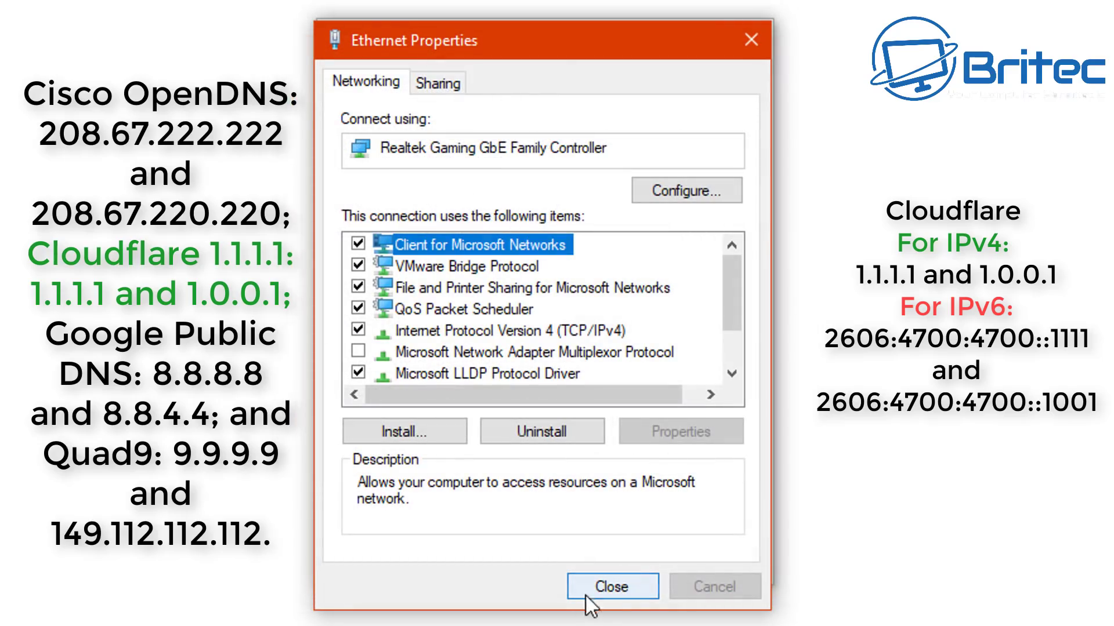
click(609, 587)
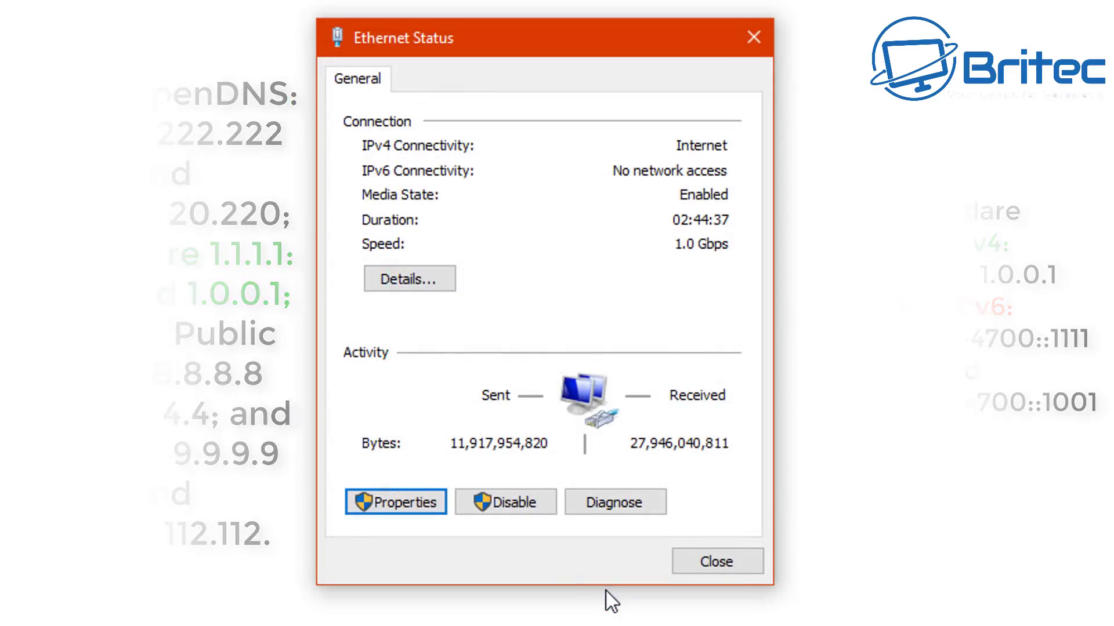
click(702, 565)
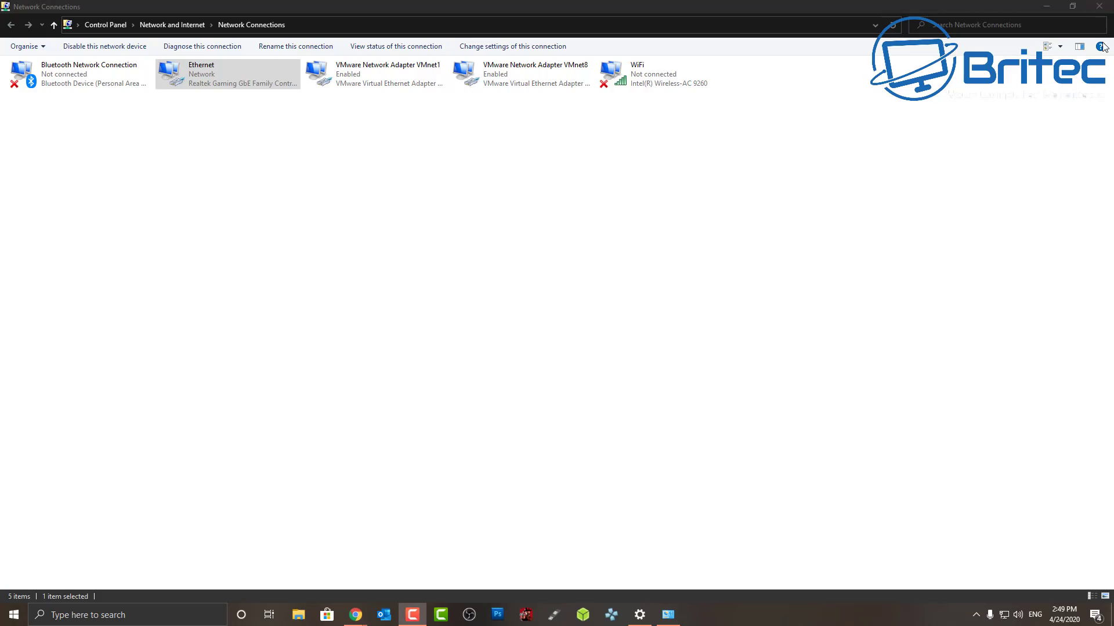
click(1105, 9)
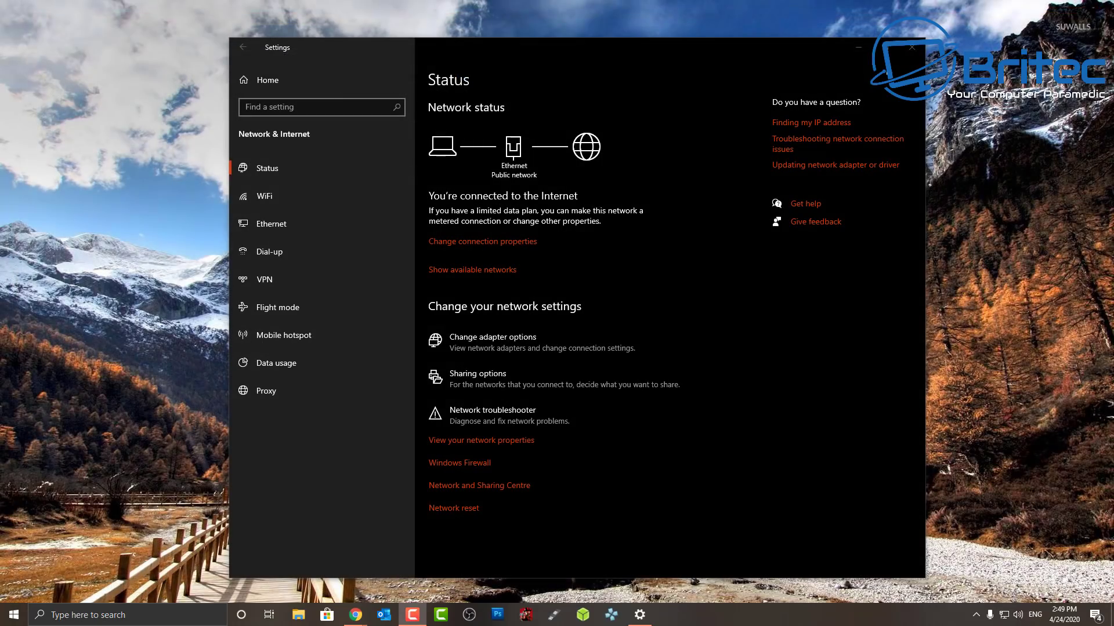
click(913, 47)
Search Google for 'bbc sport', open the BBC Sport homepage, then minimize Chrome.
click(356, 615)
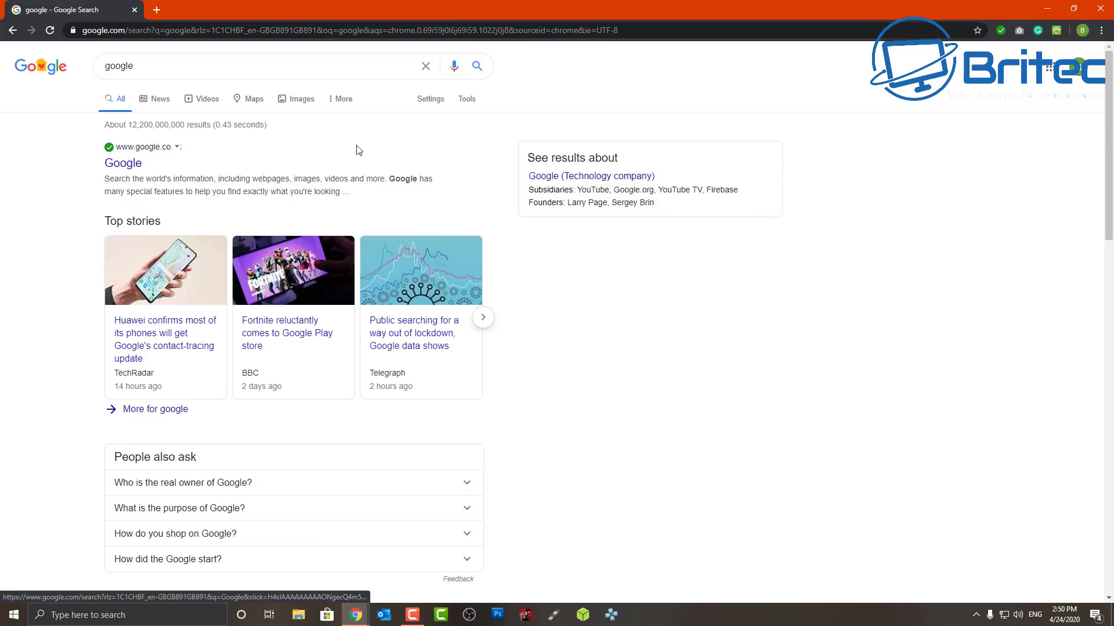
click(124, 165)
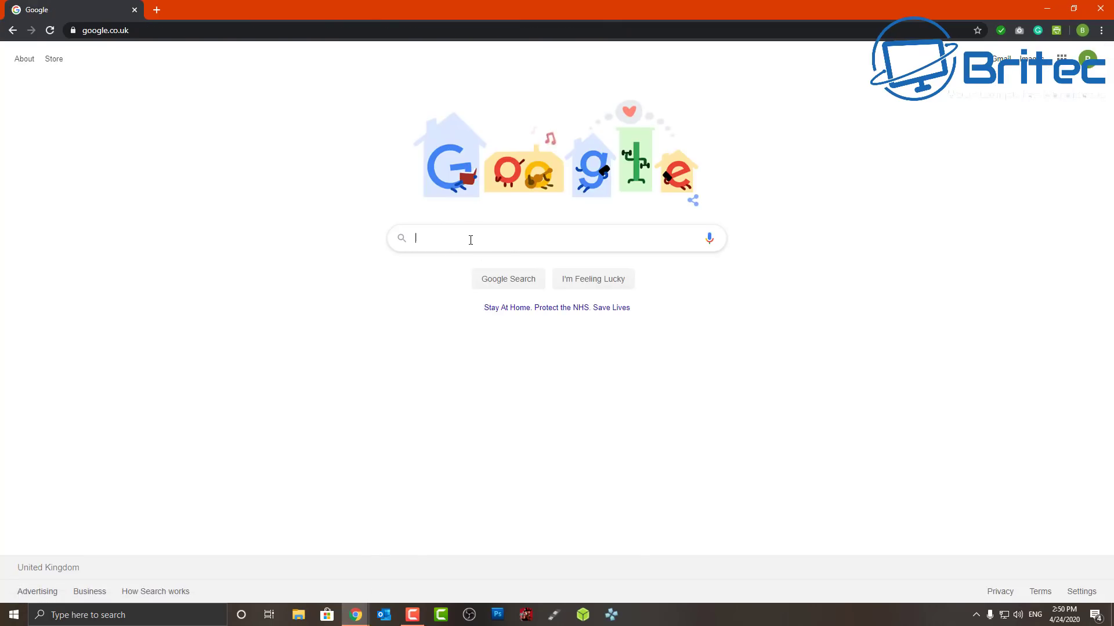
click(435, 240)
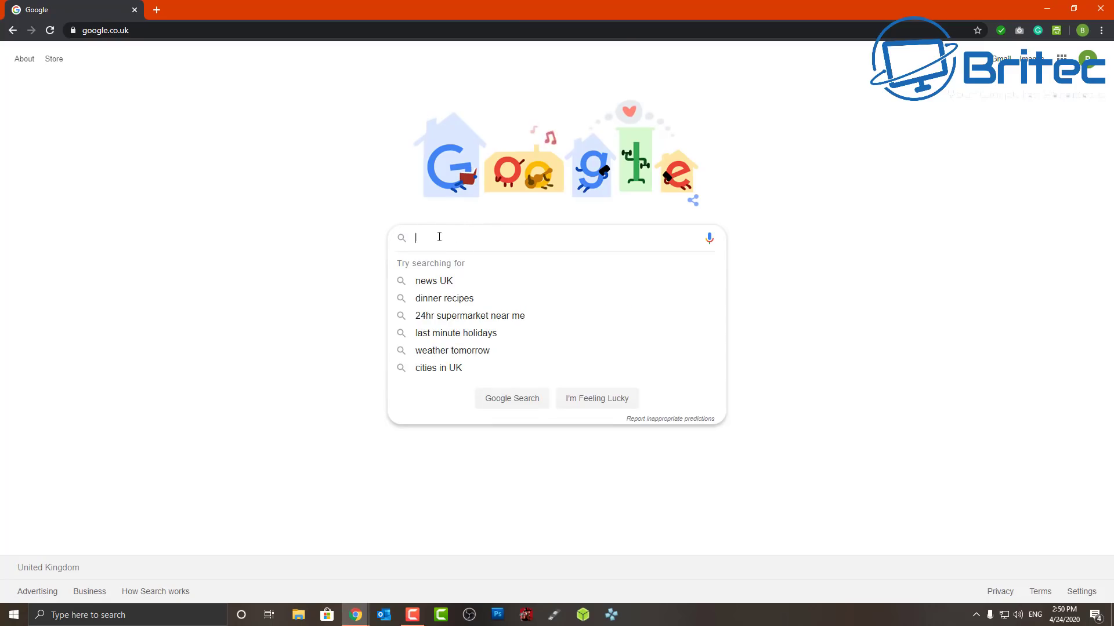
text(bbc)
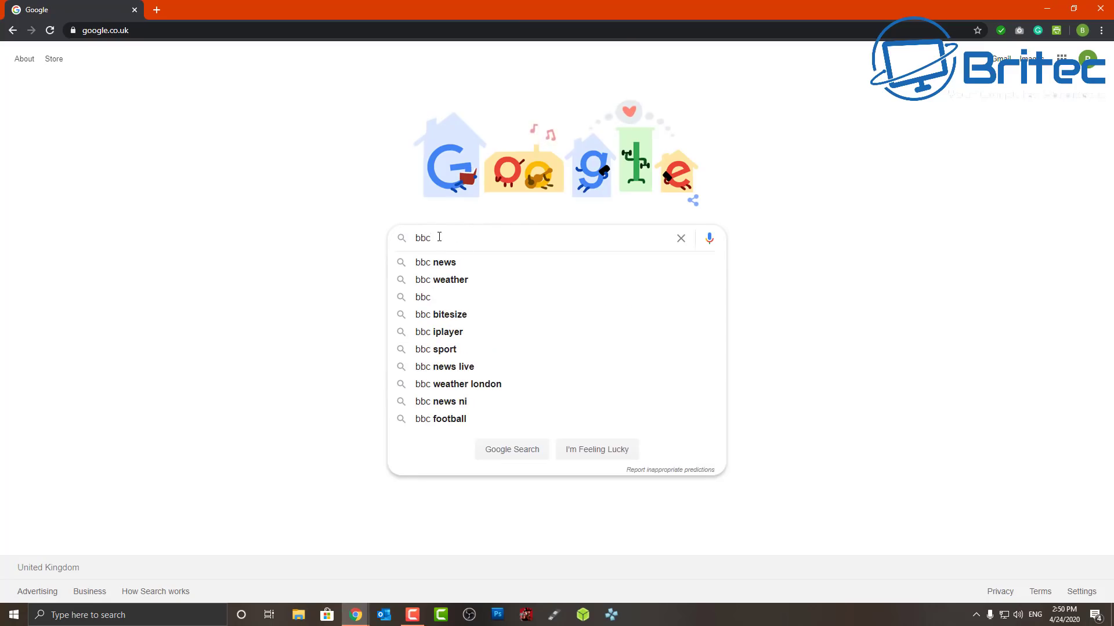
text( sport)
key(Return)
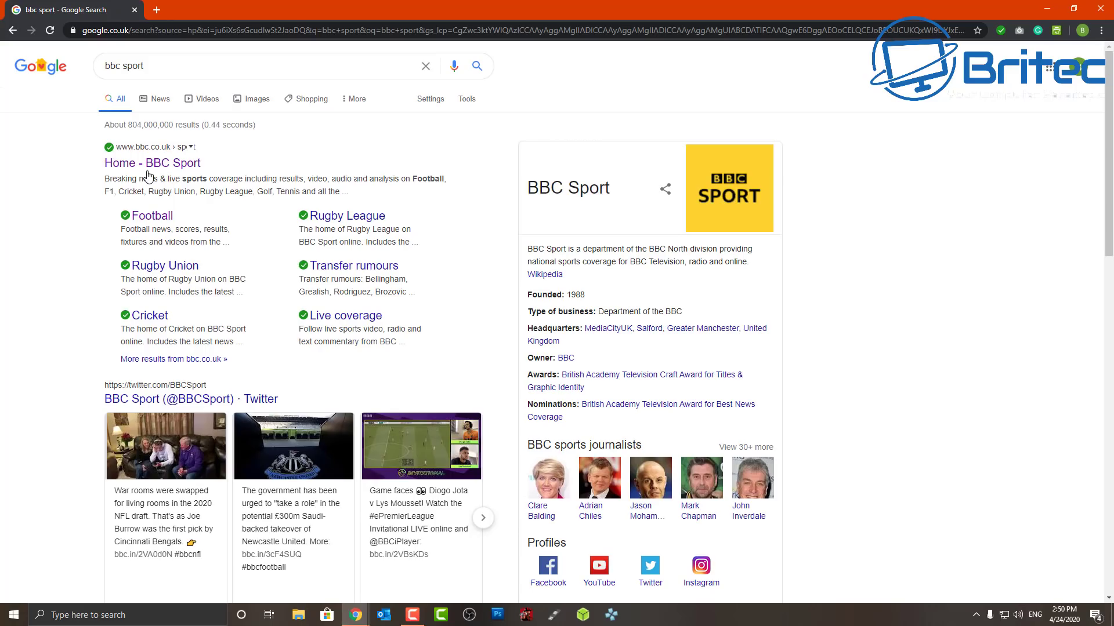
click(163, 176)
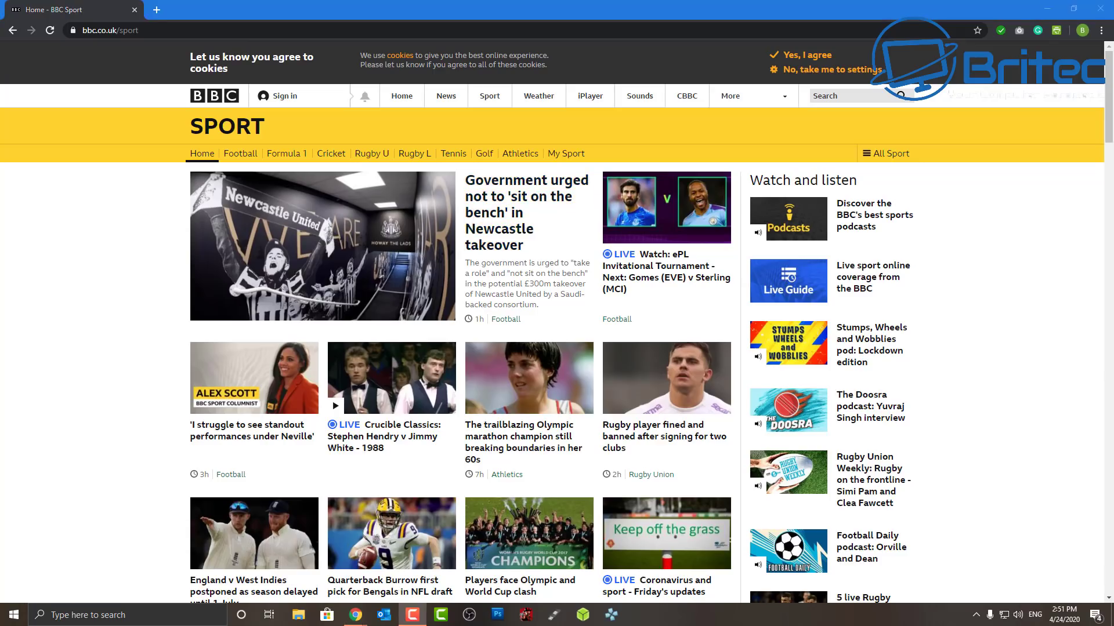
click(1049, 8)
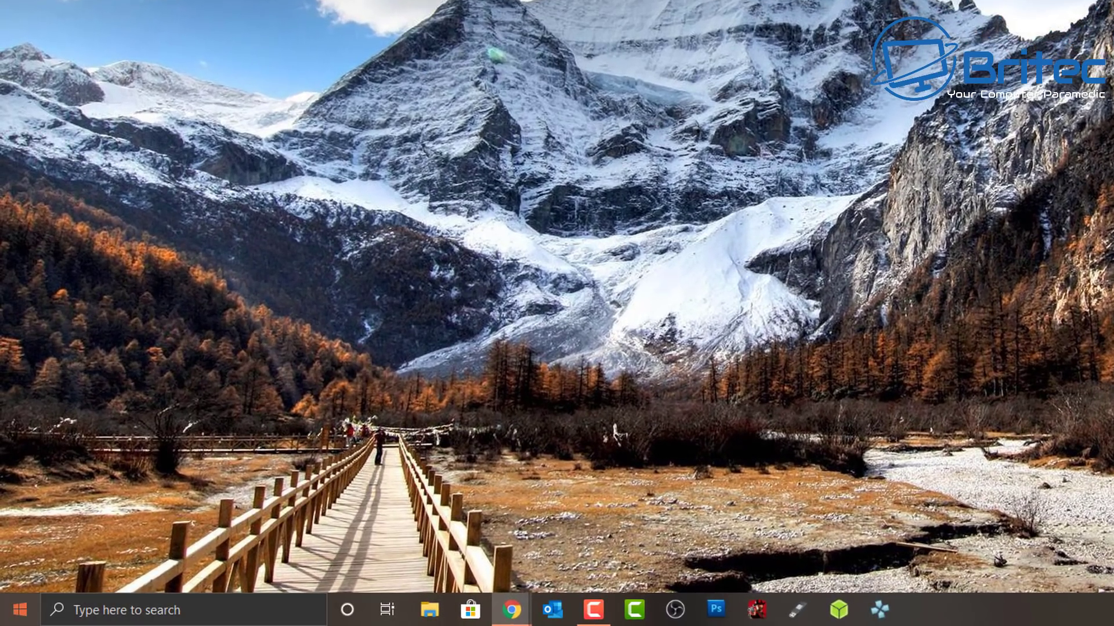
Reopen Settings' Network & Internet page, view WiFi, and return to the network status page.
click(18, 611)
click(23, 542)
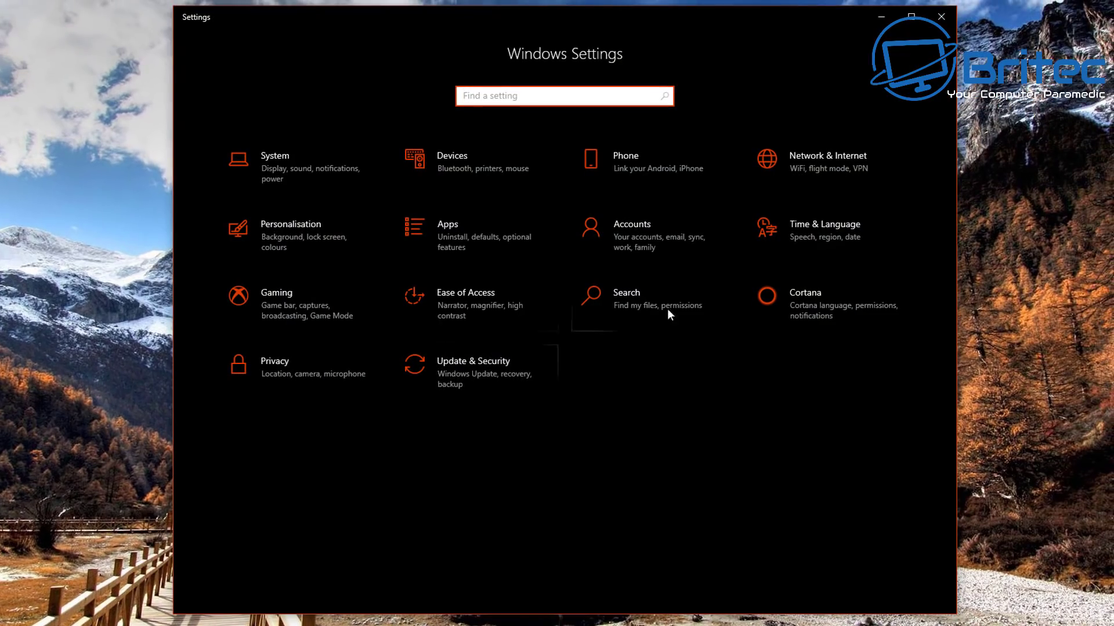
click(828, 162)
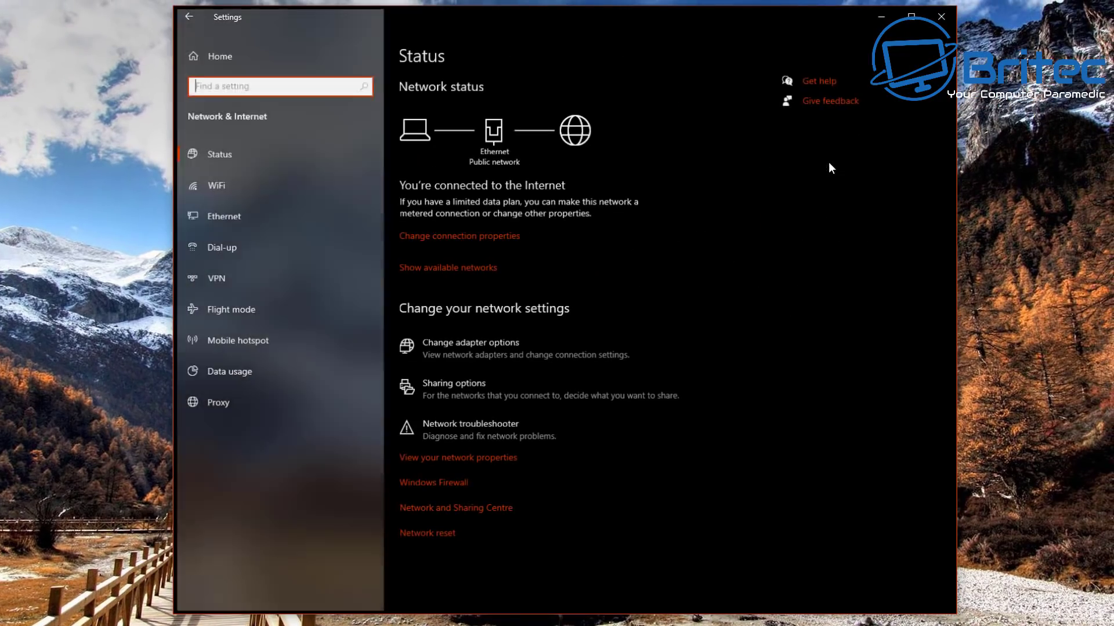
click(224, 190)
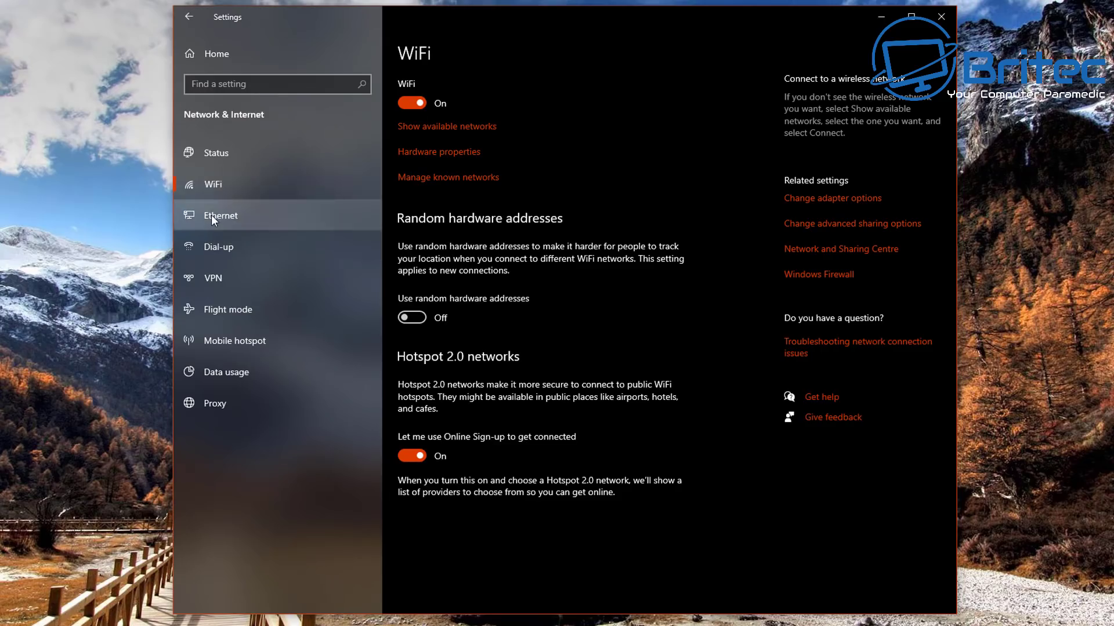
click(211, 161)
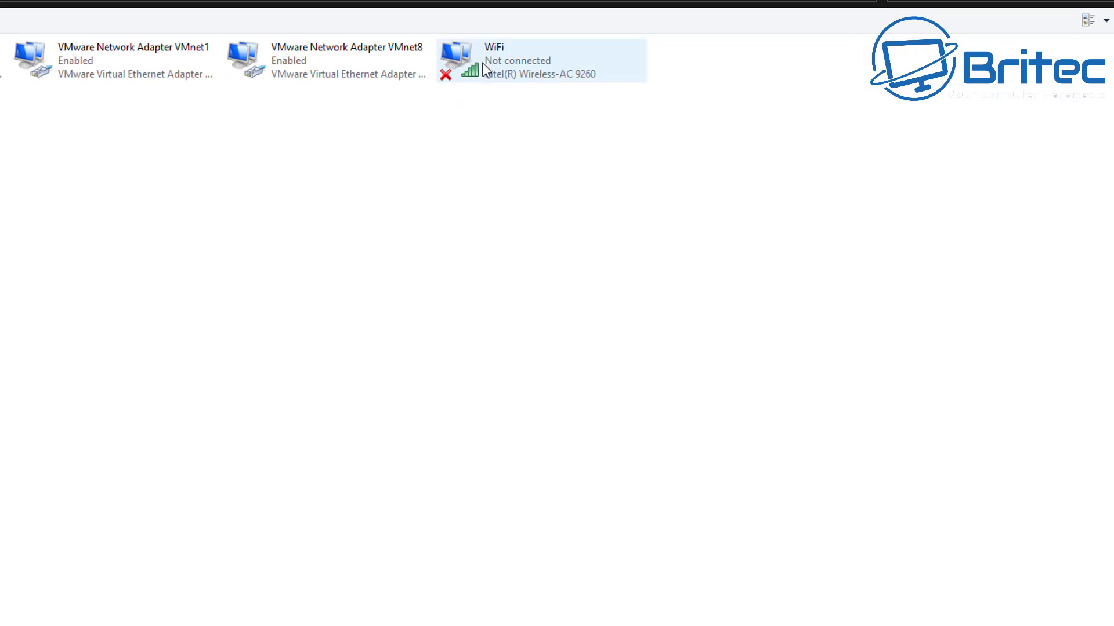
right_click(484, 61)
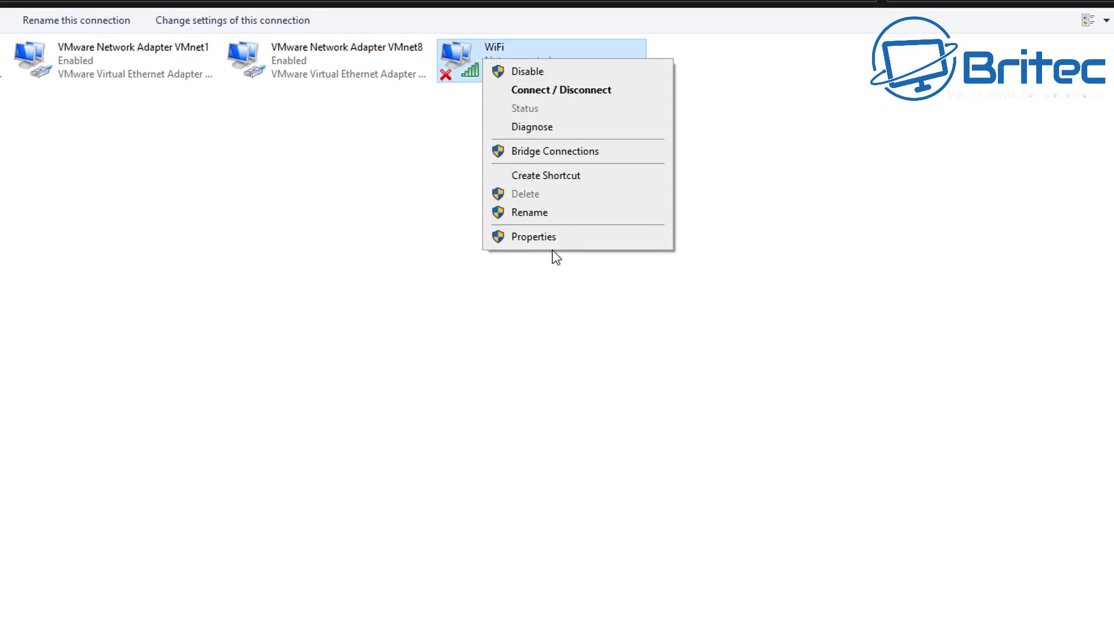
click(545, 239)
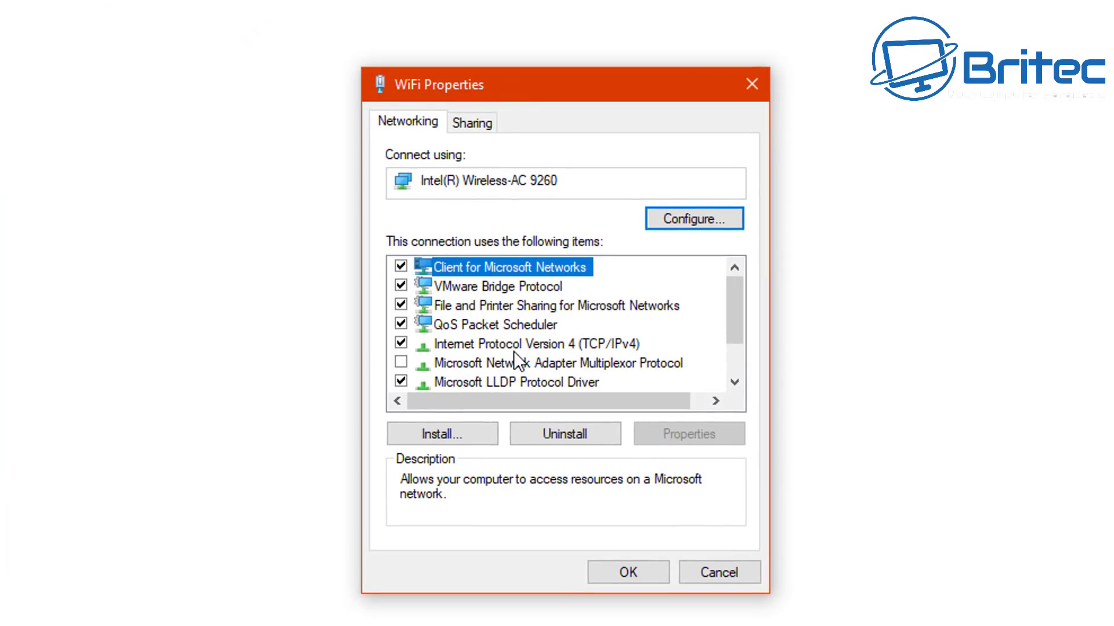
click(513, 346)
click(689, 435)
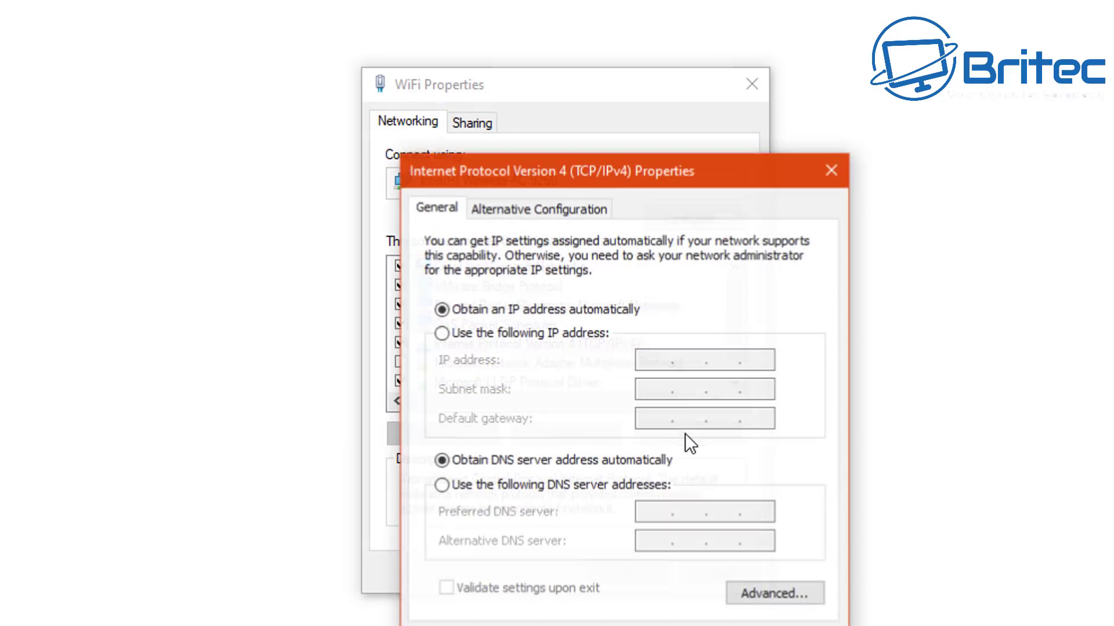
mouse_move(654, 157)
mouse_down()
mouse_move(596, 88)
mouse_move(574, 88)
mouse_up()
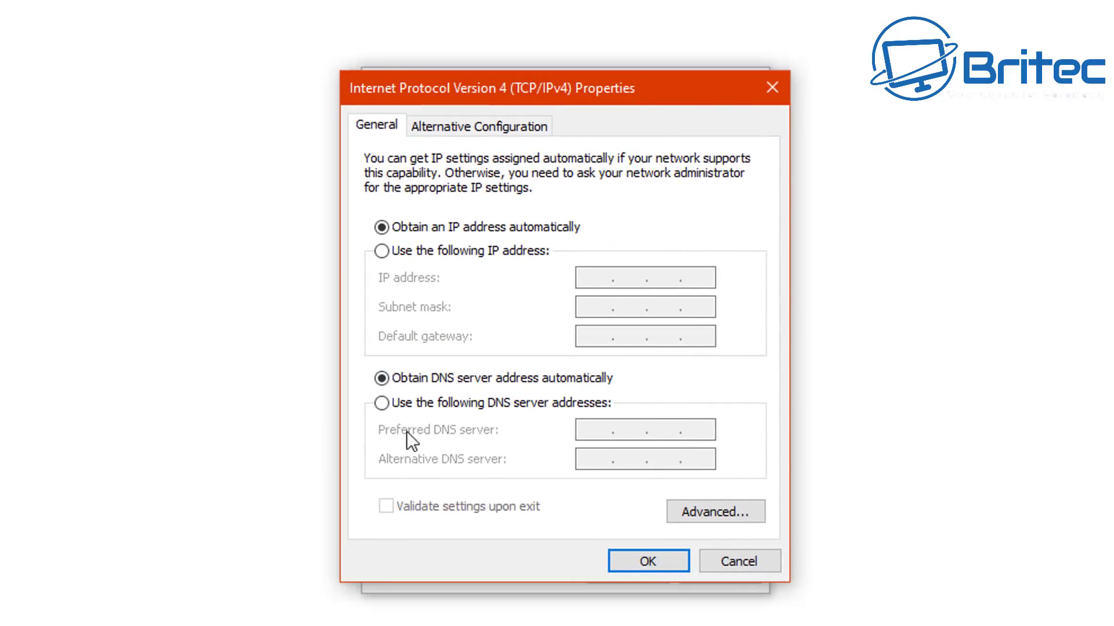
click(382, 402)
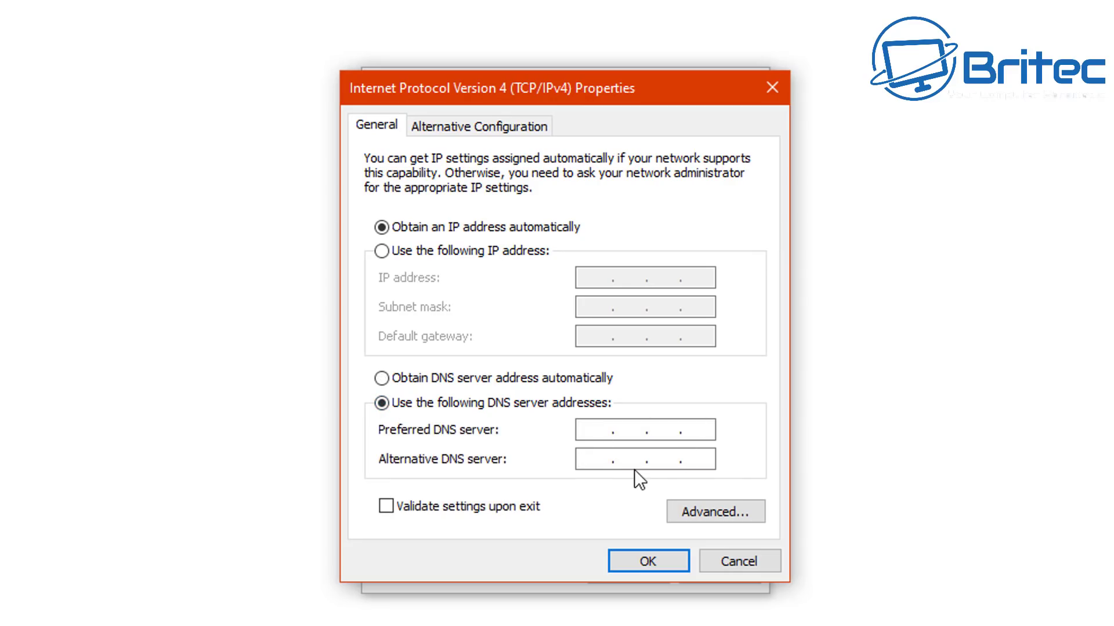
drag(590, 90, 598, 93)
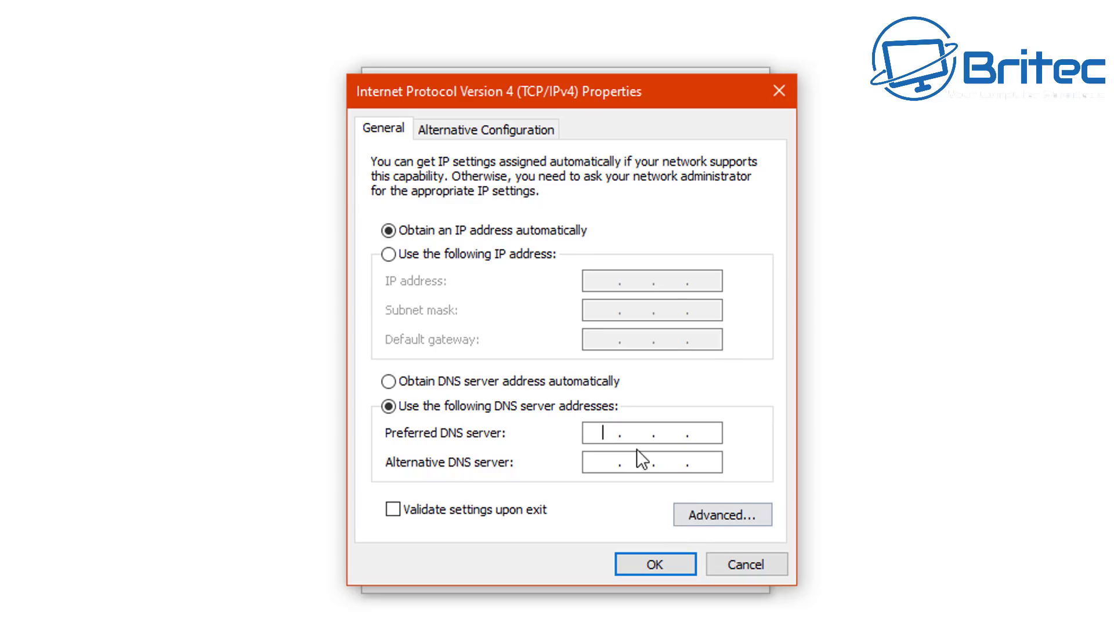
click(389, 382)
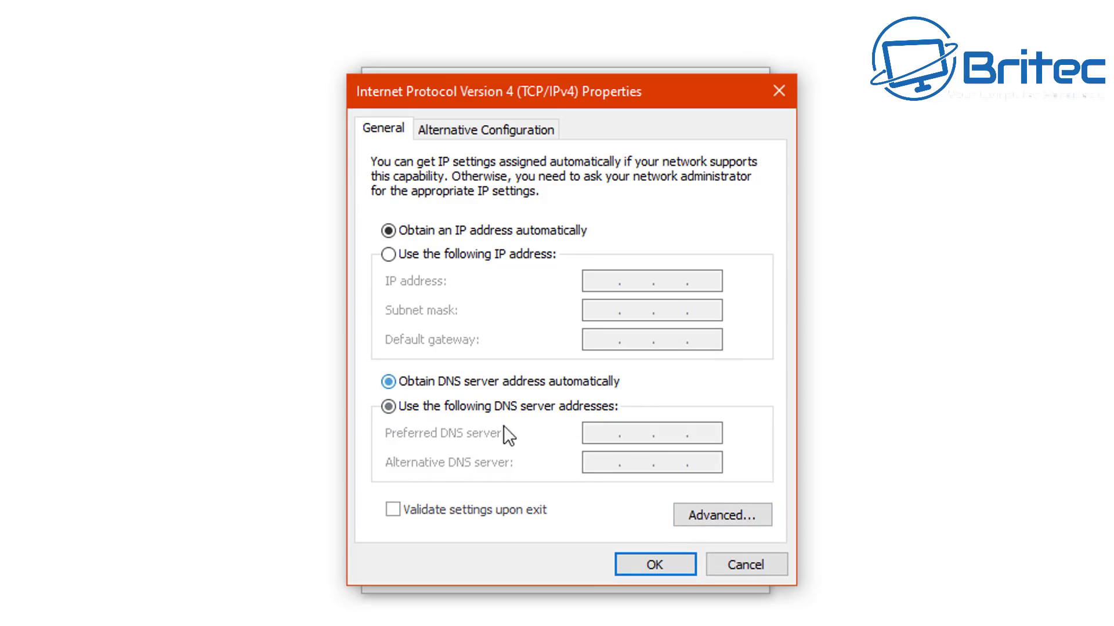
click(754, 567)
click(707, 562)
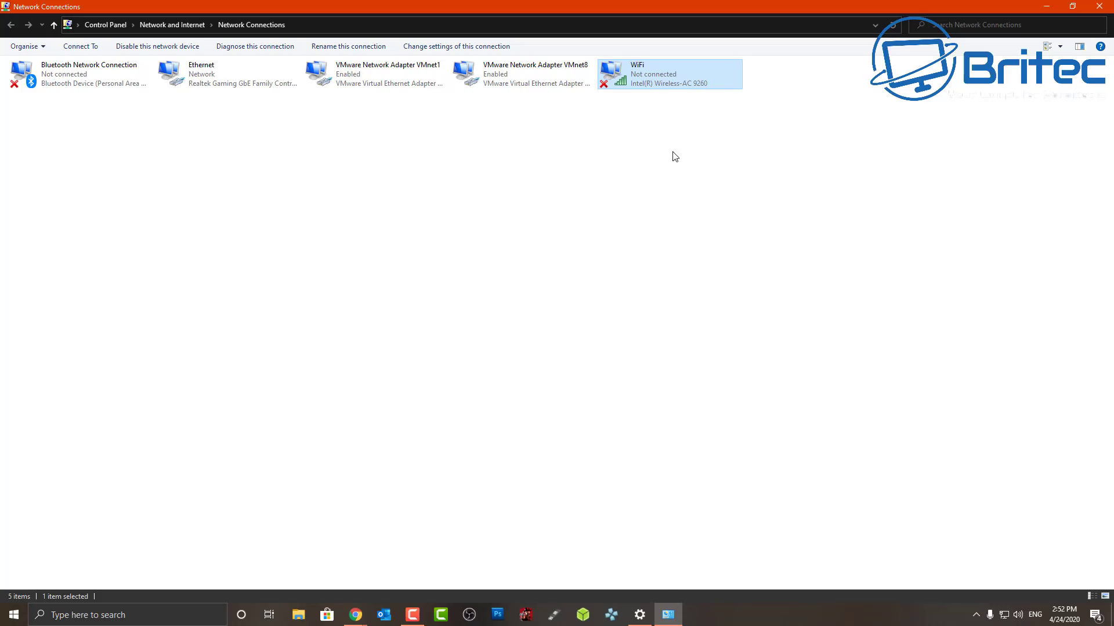
Close the Network Connections window and the Settings window.
click(1098, 7)
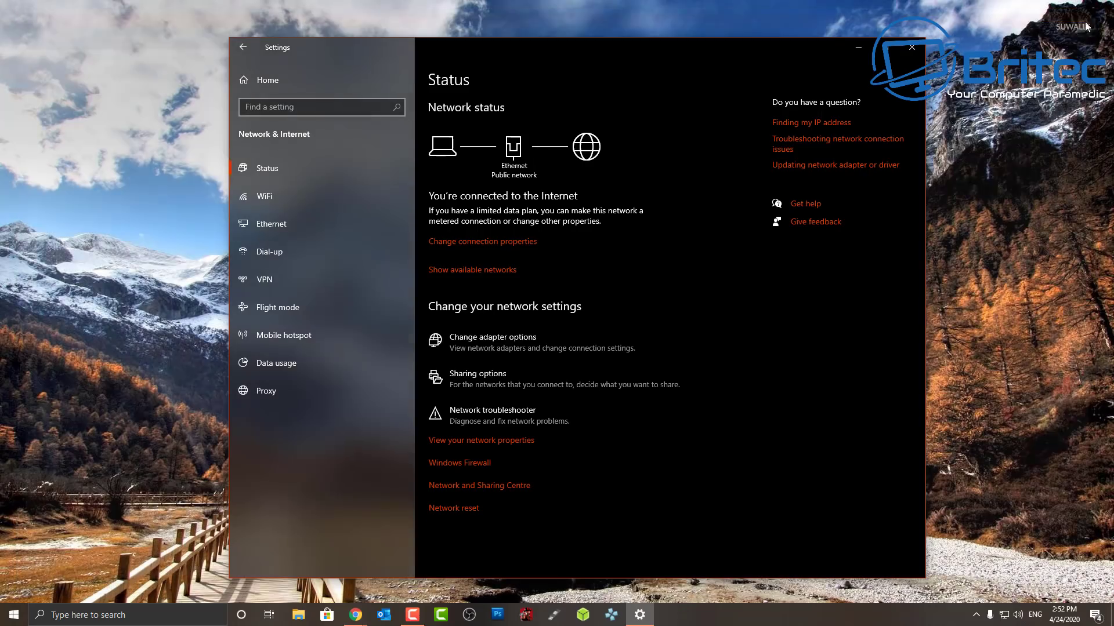
click(915, 51)
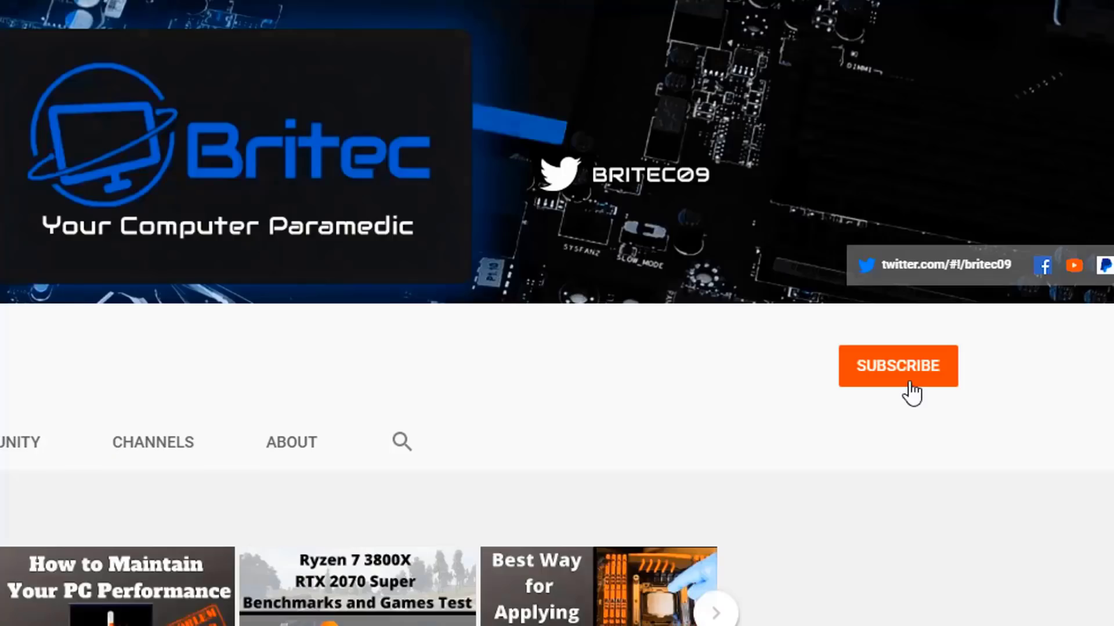
Subscribe to the Britec YouTube channel and set its notifications to All.
click(911, 394)
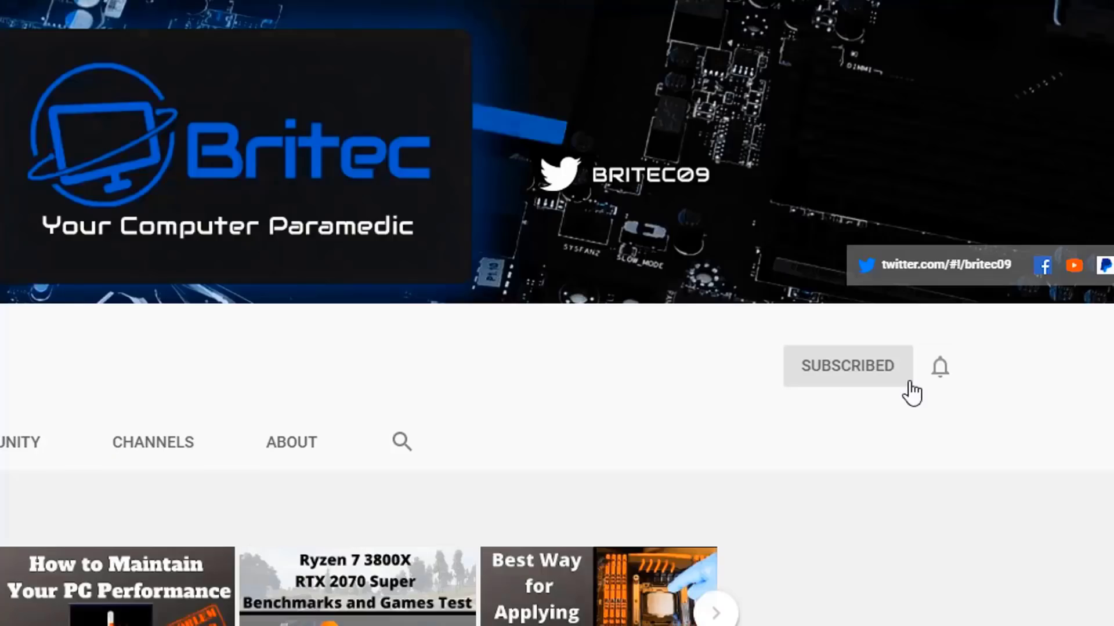
click(942, 371)
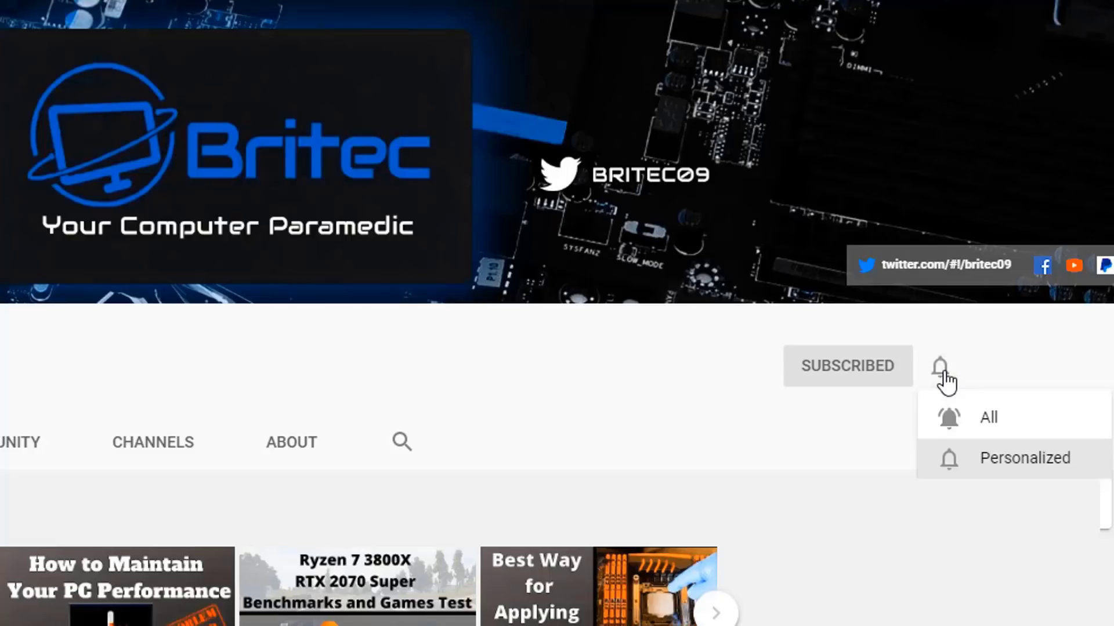
click(970, 425)
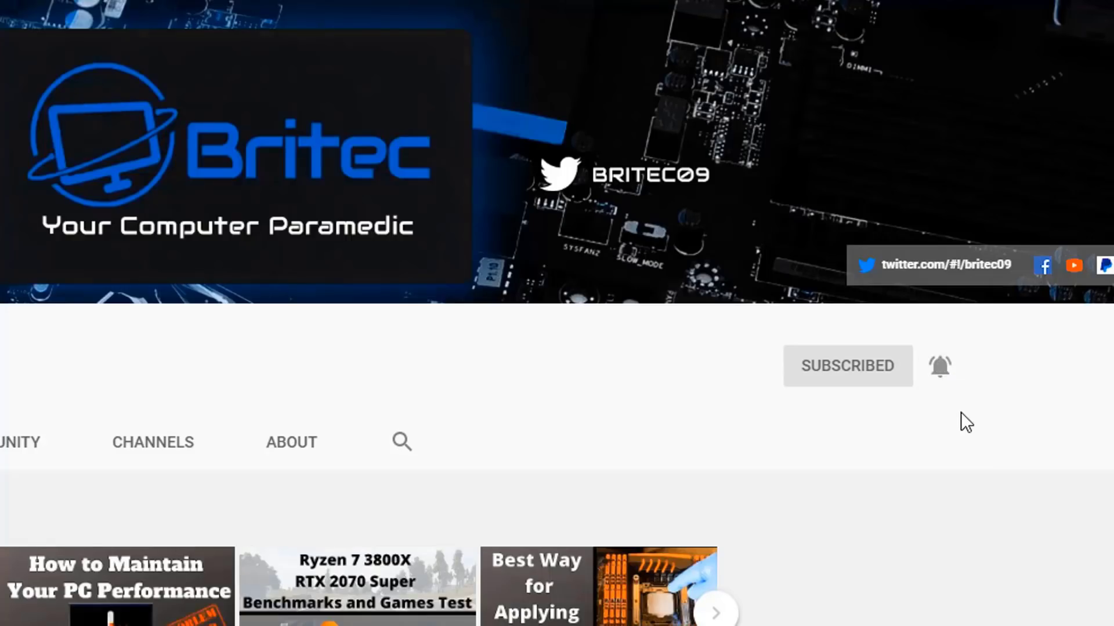